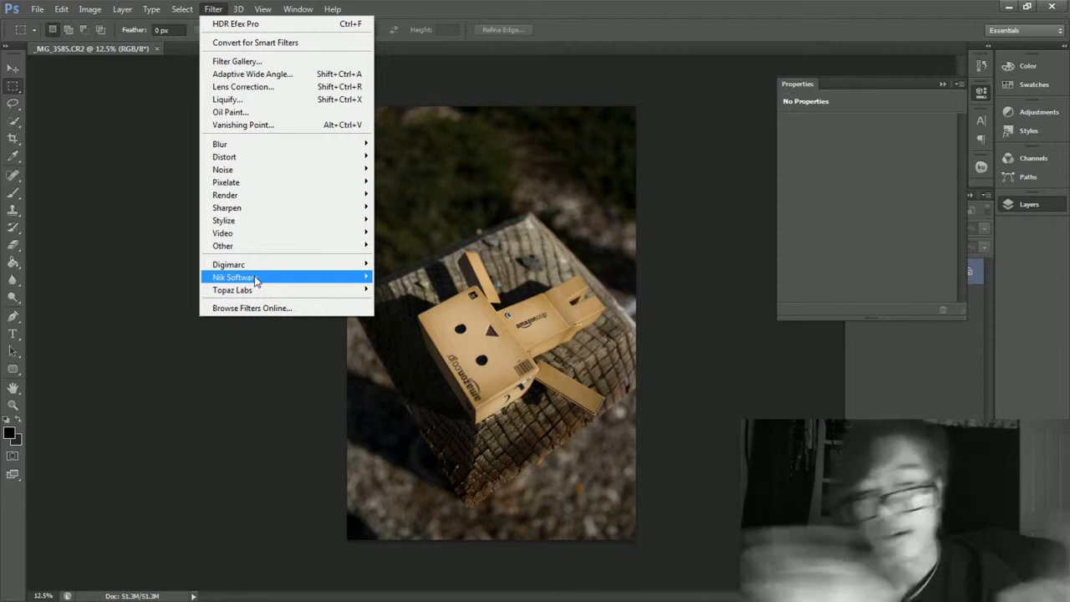
Open the photo in the HDR Efex Pro filter and apply the fifth preset of the Landscape category
{"action": "left_click", "coordinate": [256, 280]}
{"action": "left_click", "coordinate": [414, 288]}
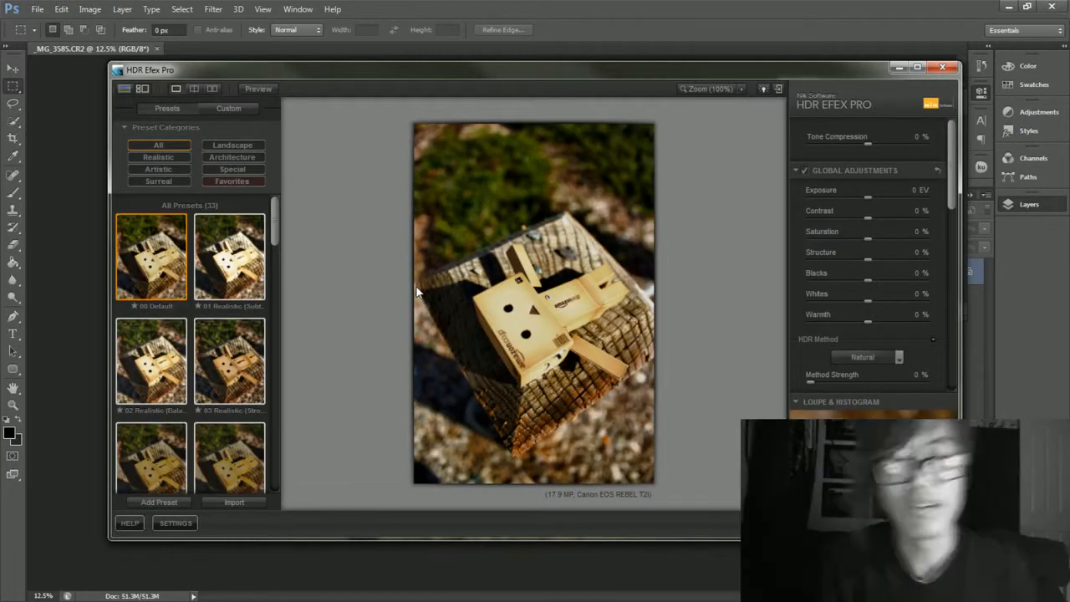
{"action": "left_click", "coordinate": [239, 143]}
{"action": "left_click", "coordinate": [156, 272]}
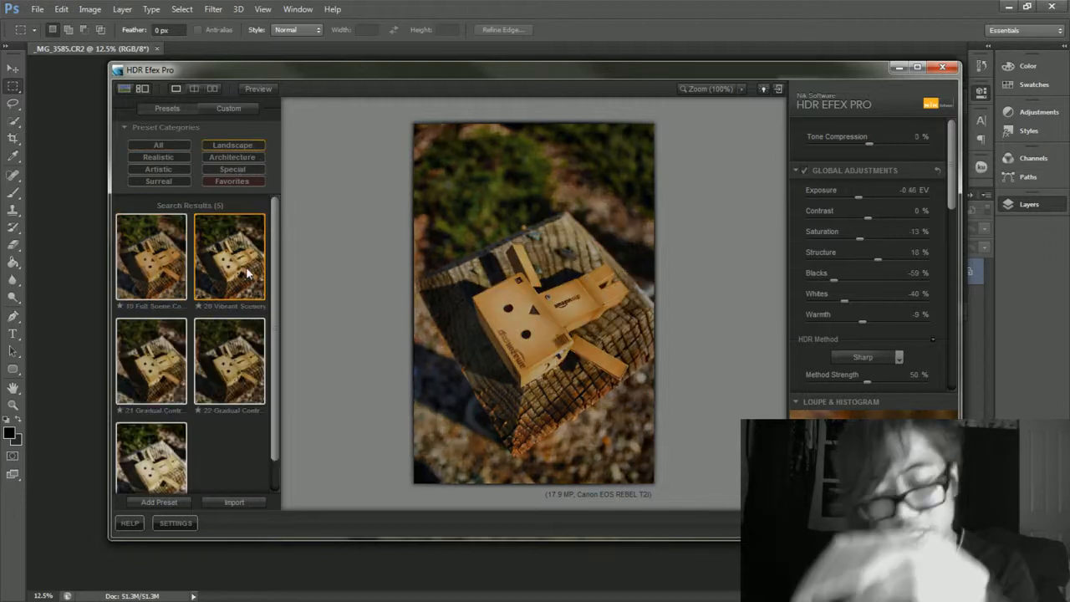
{"action": "left_click", "coordinate": [163, 434]}
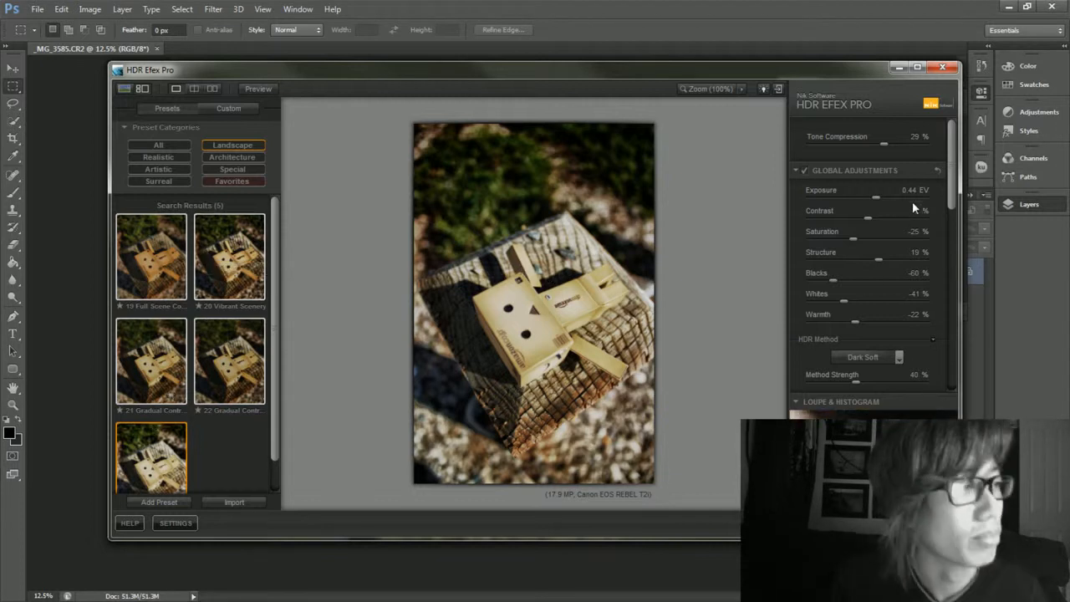
Set Exposure to 0.05 EV, Contrast -25%, Saturation -30%, Structure -6%, Blacks -46%, Whites -50%, Warmth -47% and Method Strength 31%, keeping Dark Soft
{"action": "left_click_drag", "start_coordinate": [950, 157], "coordinate": [950, 176]}
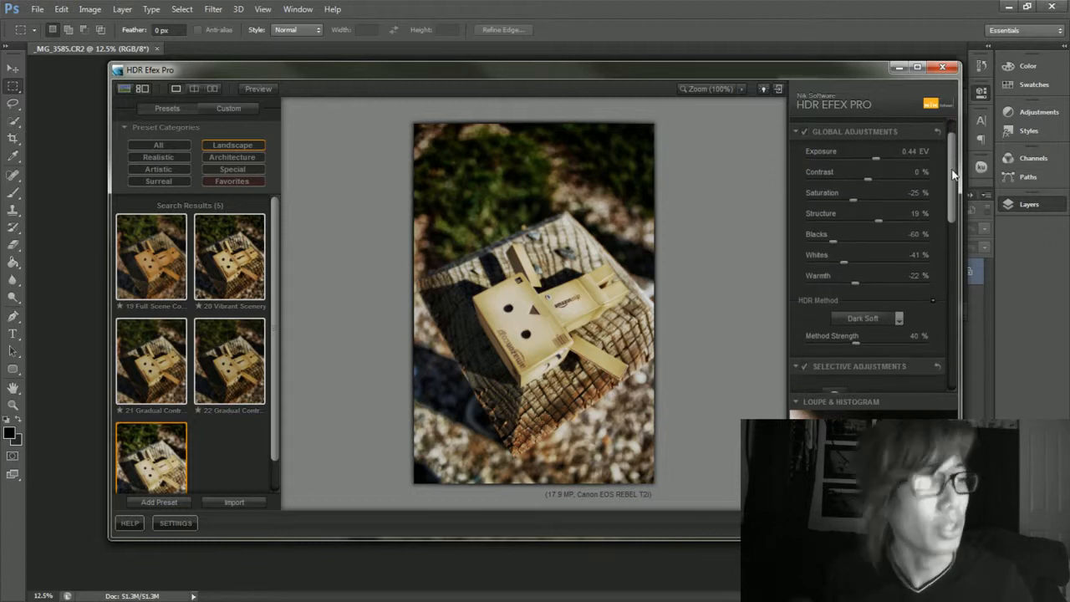
{"action": "left_click_drag", "start_coordinate": [878, 153], "coordinate": [839, 276]}
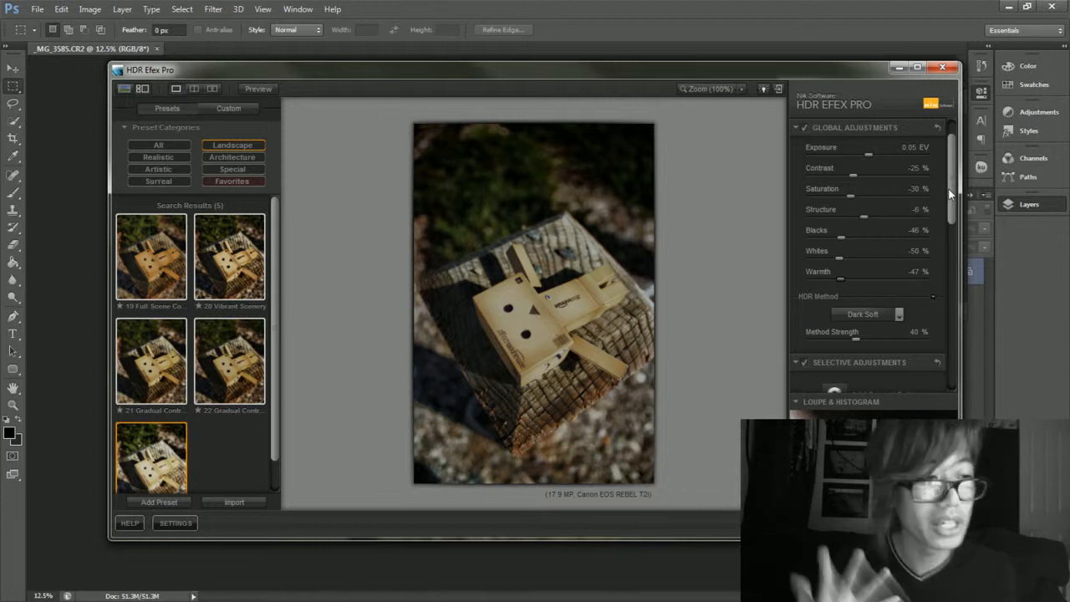
{"action": "scroll", "coordinate": [861, 180], "scroll_direction": "down", "scroll_amount": 4}
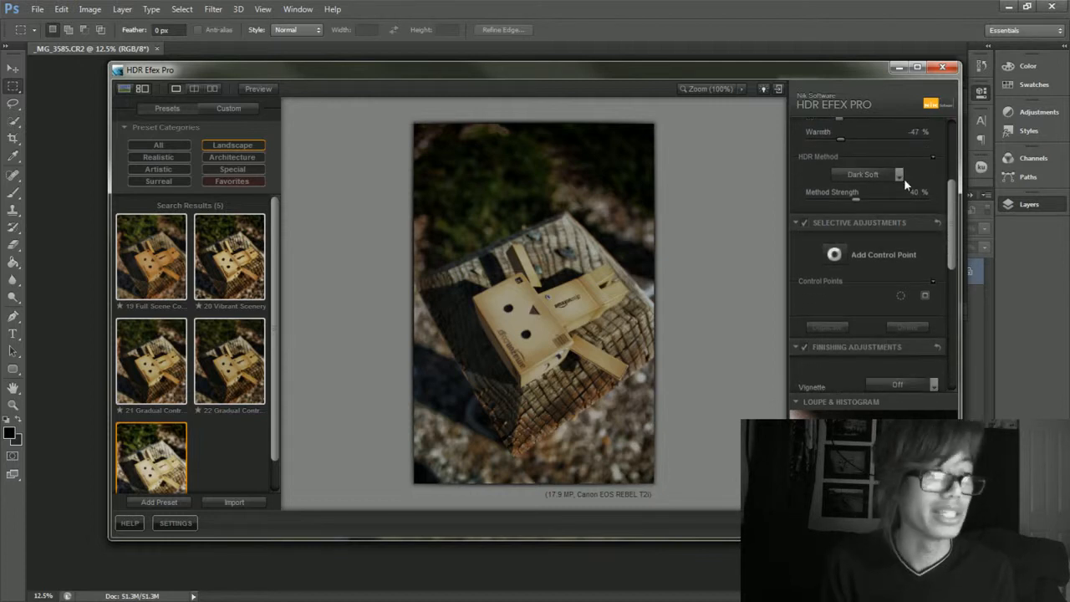
{"action": "left_click", "coordinate": [900, 176]}
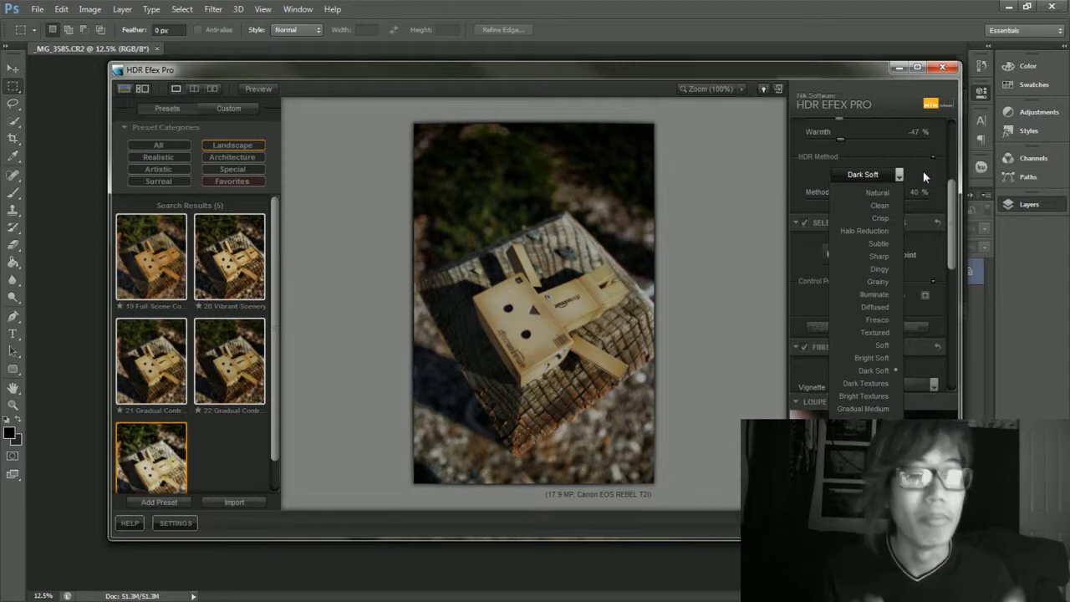
{"action": "left_click", "coordinate": [929, 173]}
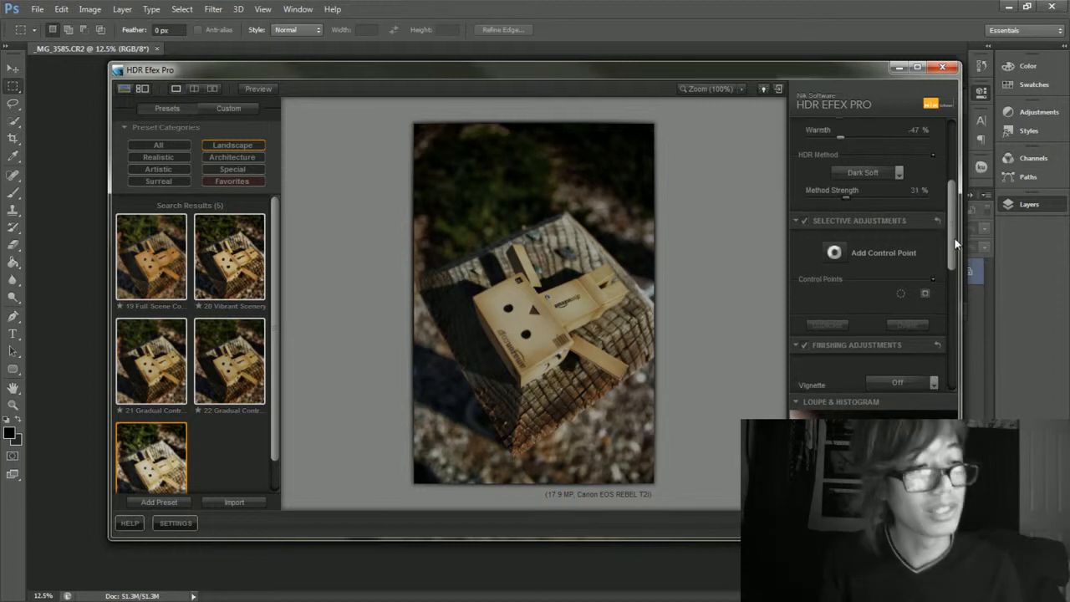
Add a control point on the shadow beside the wooden stump, raise its exposure slightly and set its size to 22%
{"action": "scroll", "coordinate": [842, 209], "scroll_direction": "down", "scroll_amount": 1}
{"action": "left_click", "coordinate": [834, 213]}
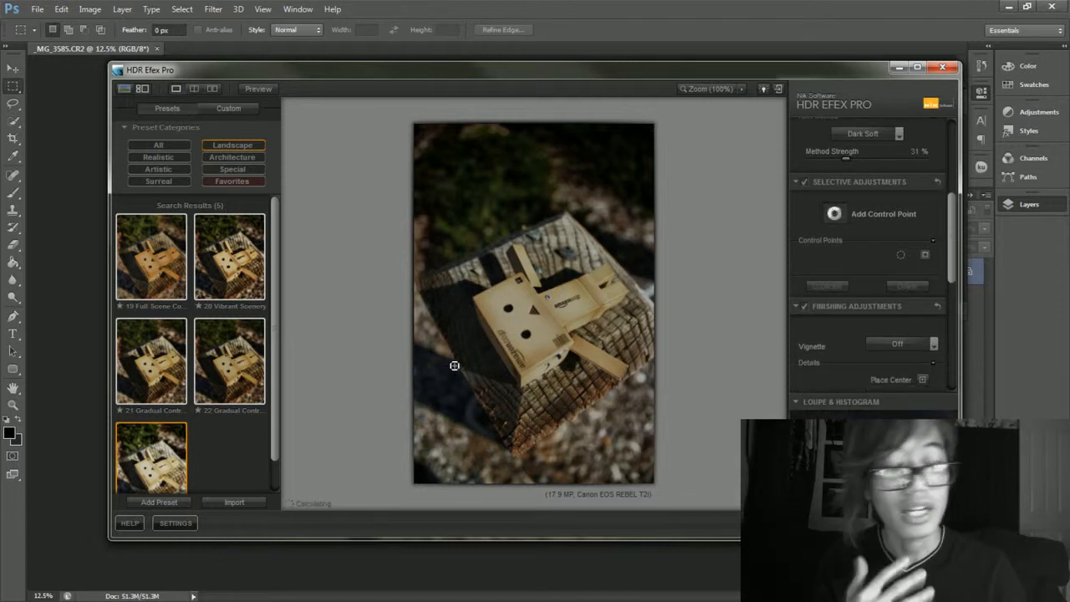
{"action": "left_click", "coordinate": [434, 389]}
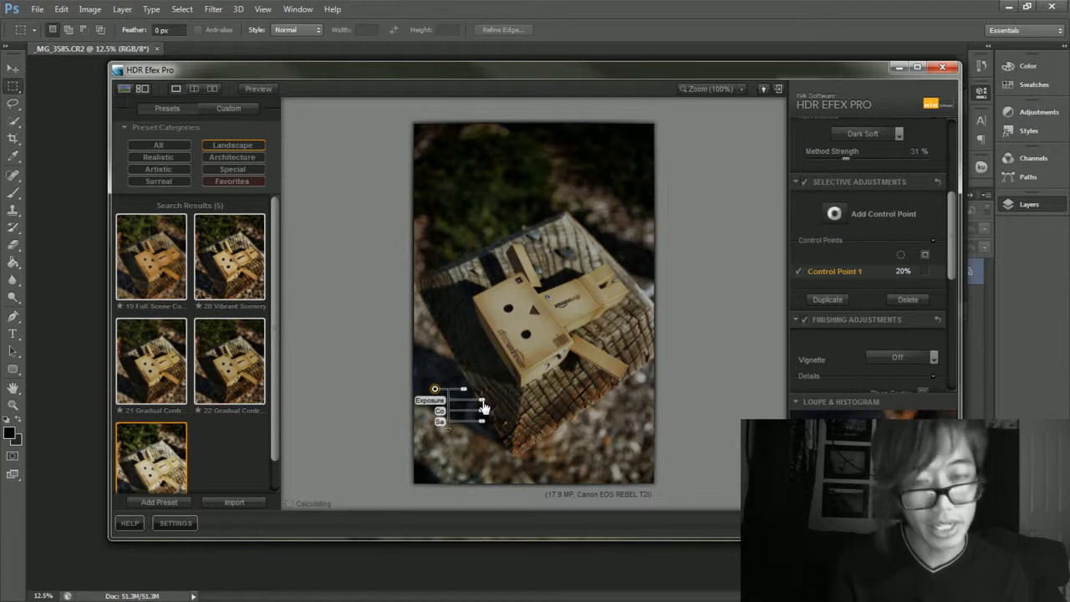
{"action": "mouse_move", "coordinate": [482, 402]}
{"action": "left_mouse_down"}
{"action": "mouse_move", "coordinate": [504, 405]}
{"action": "mouse_move", "coordinate": [478, 413]}
{"action": "mouse_move", "coordinate": [490, 410]}
{"action": "left_mouse_up"}
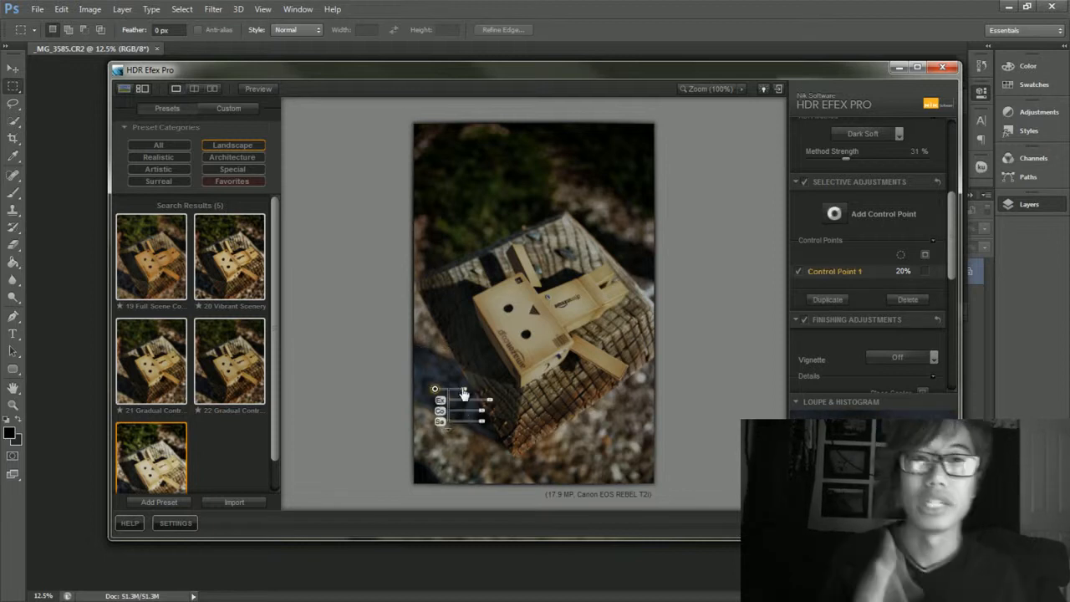
{"action": "mouse_move", "coordinate": [464, 393]}
{"action": "left_mouse_down"}
{"action": "mouse_move", "coordinate": [479, 390]}
{"action": "mouse_move", "coordinate": [452, 391]}
{"action": "mouse_move", "coordinate": [466, 395]}
{"action": "left_mouse_up"}
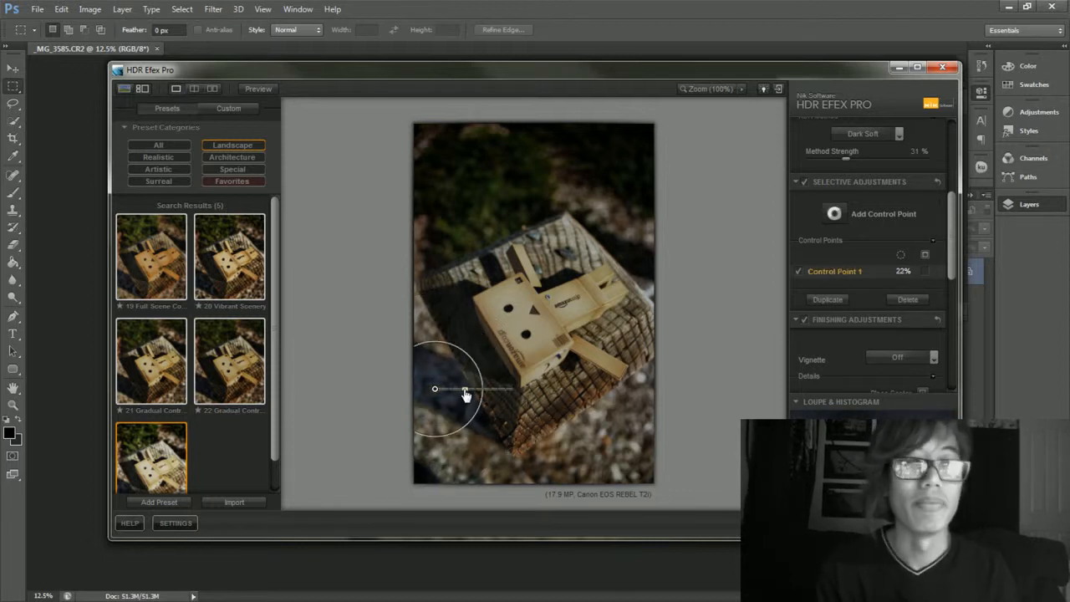
Add a second control point on the dark background above the stump and set its size to 38%
{"action": "left_click", "coordinate": [835, 214]}
{"action": "left_click", "coordinate": [531, 183]}
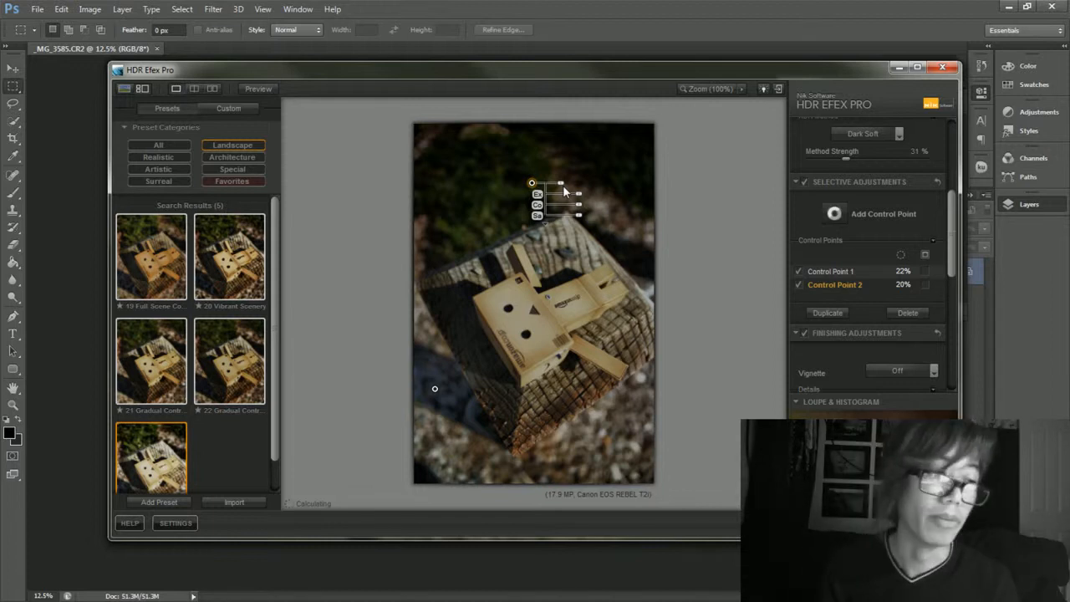
{"action": "left_click_drag", "start_coordinate": [562, 185], "coordinate": [572, 183]}
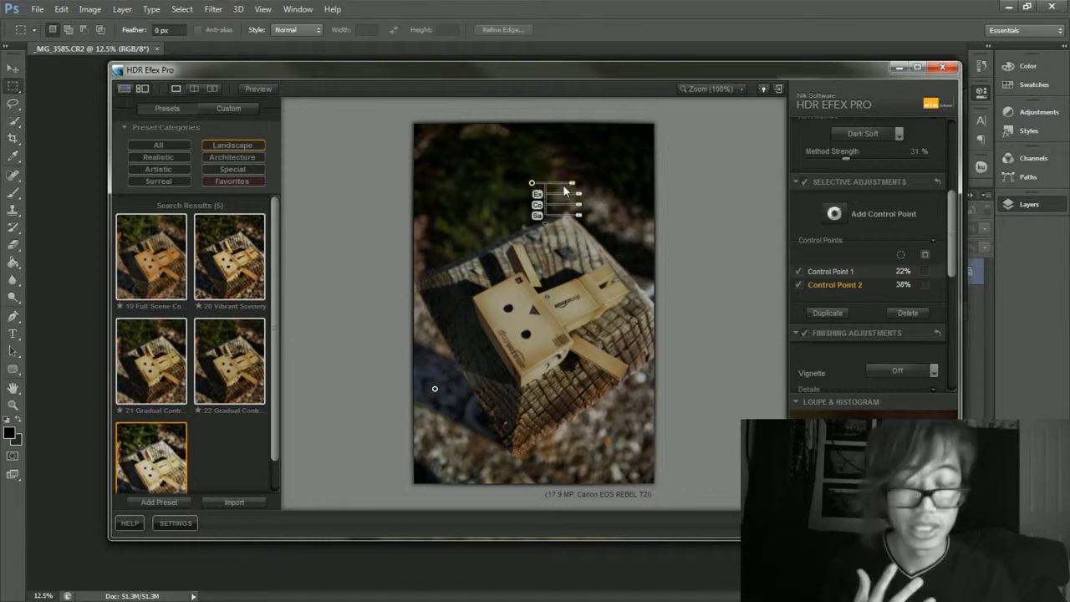
Delete both control points from the photo
{"action": "key", "text": "Delete"}
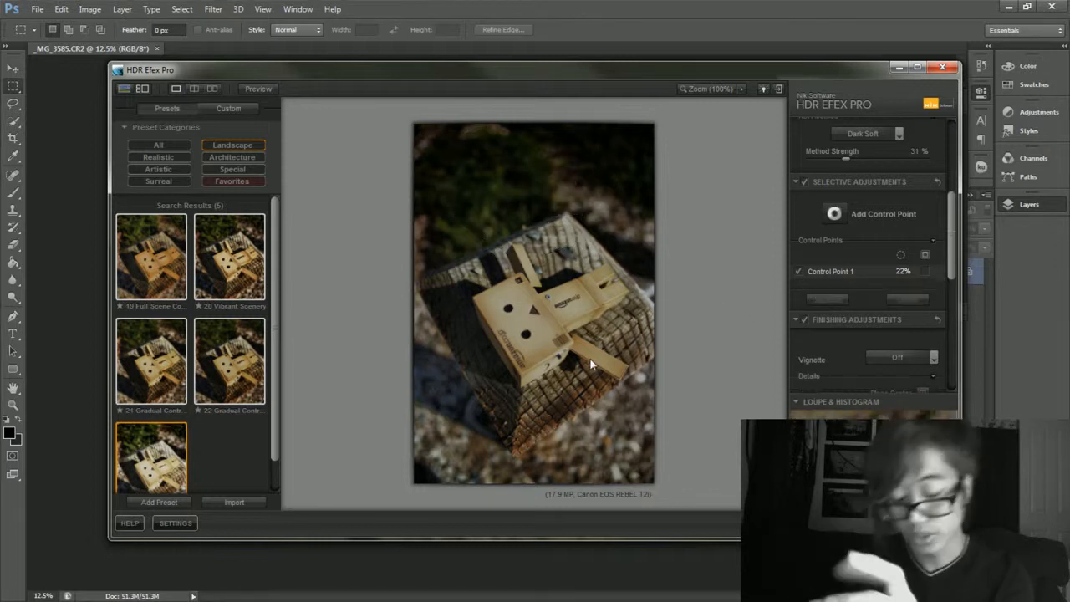
{"action": "left_click", "coordinate": [436, 390]}
{"action": "key", "text": "Delete"}
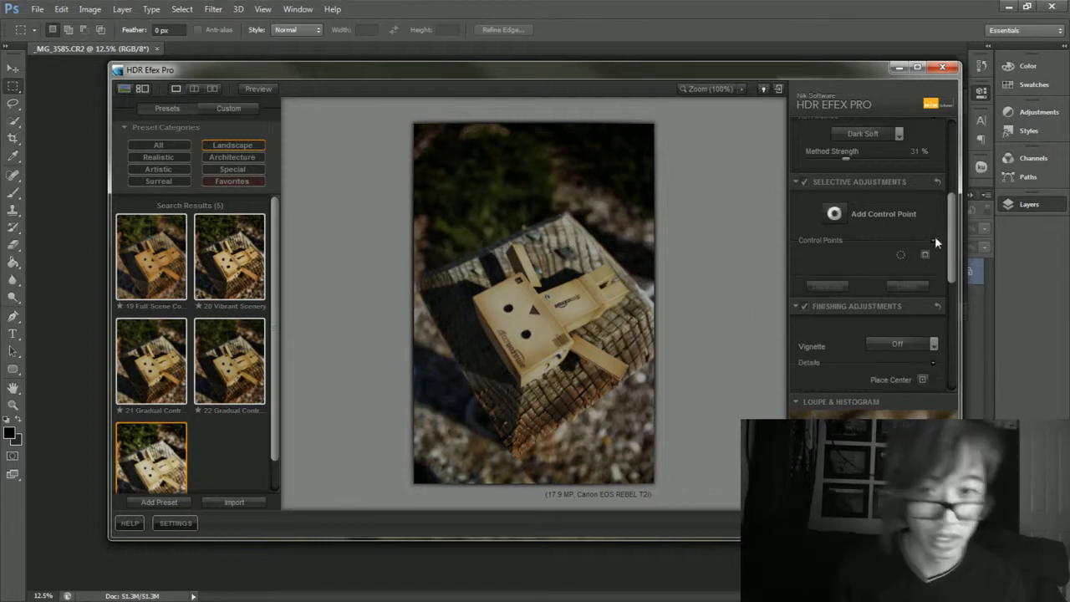
Try the Lens 3 and Lens 1 vignettes on the photo
{"action": "left_click_drag", "start_coordinate": [951, 262], "coordinate": [951, 315]}
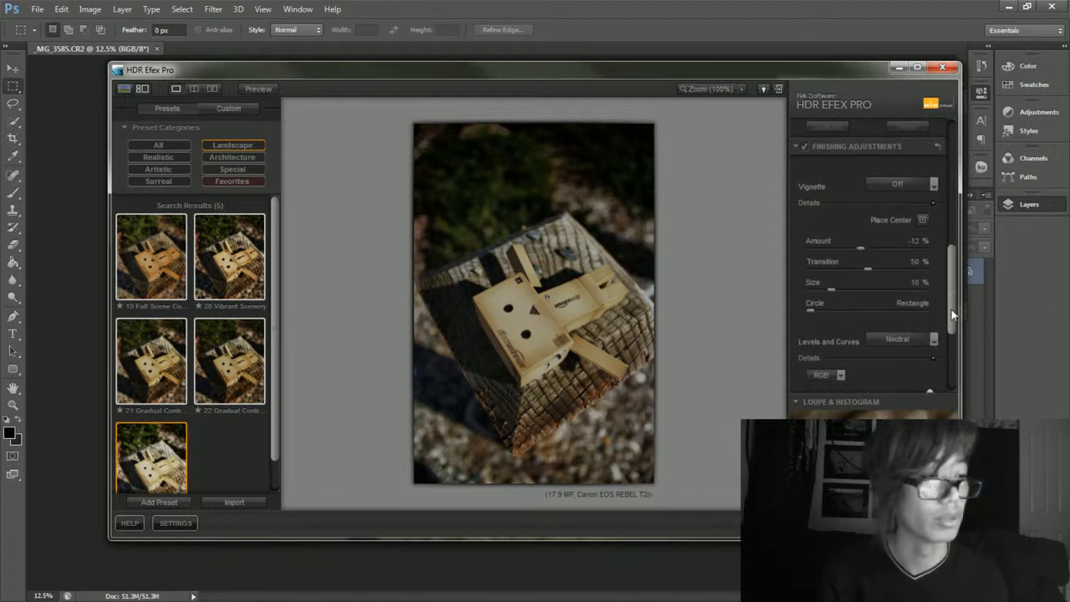
{"action": "left_click", "coordinate": [920, 181]}
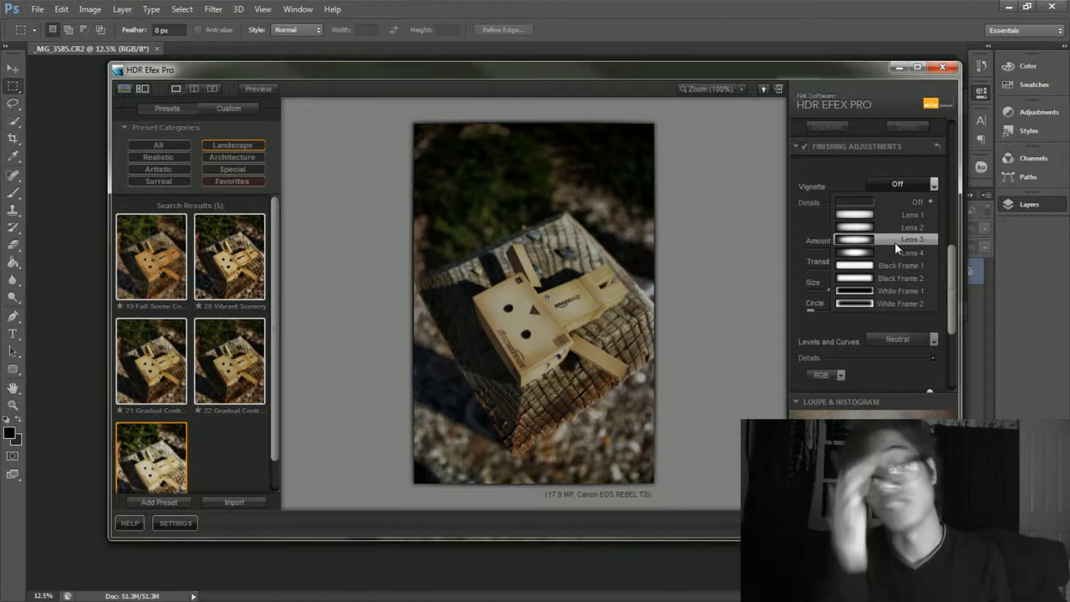
{"action": "left_click", "coordinate": [895, 242]}
{"action": "left_click", "coordinate": [923, 185]}
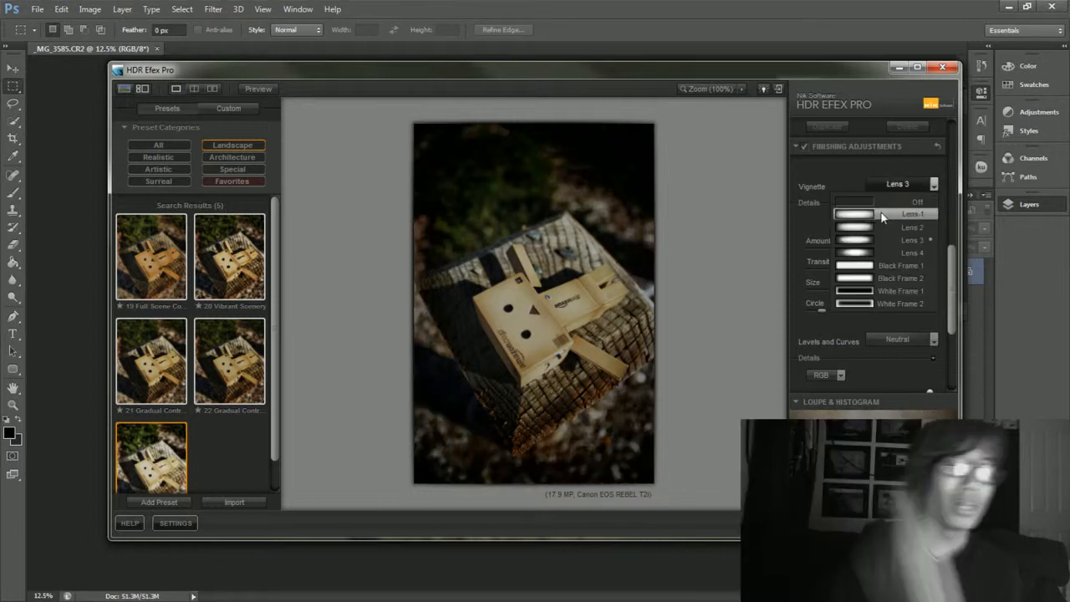
{"action": "left_click", "coordinate": [911, 215]}
Apply the Lens 2 vignette with Amount -18%, Transition 69%, Size 54% and a more rectangular shape
{"action": "left_click", "coordinate": [915, 187]}
{"action": "left_click", "coordinate": [910, 228]}
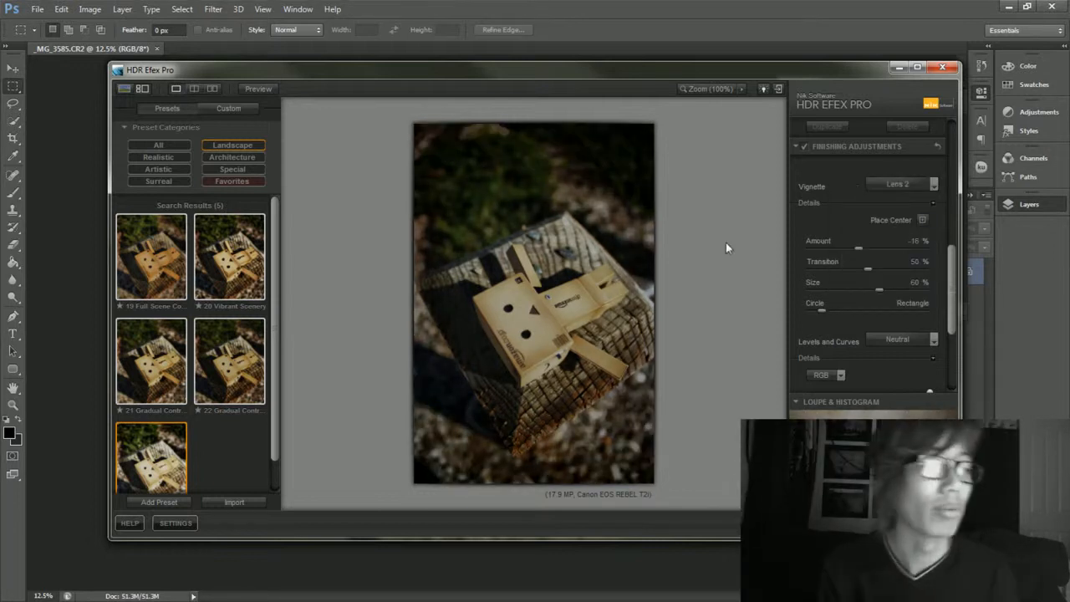
{"action": "left_click_drag", "start_coordinate": [860, 248], "coordinate": [871, 288]}
{"action": "left_click", "coordinate": [847, 309]}
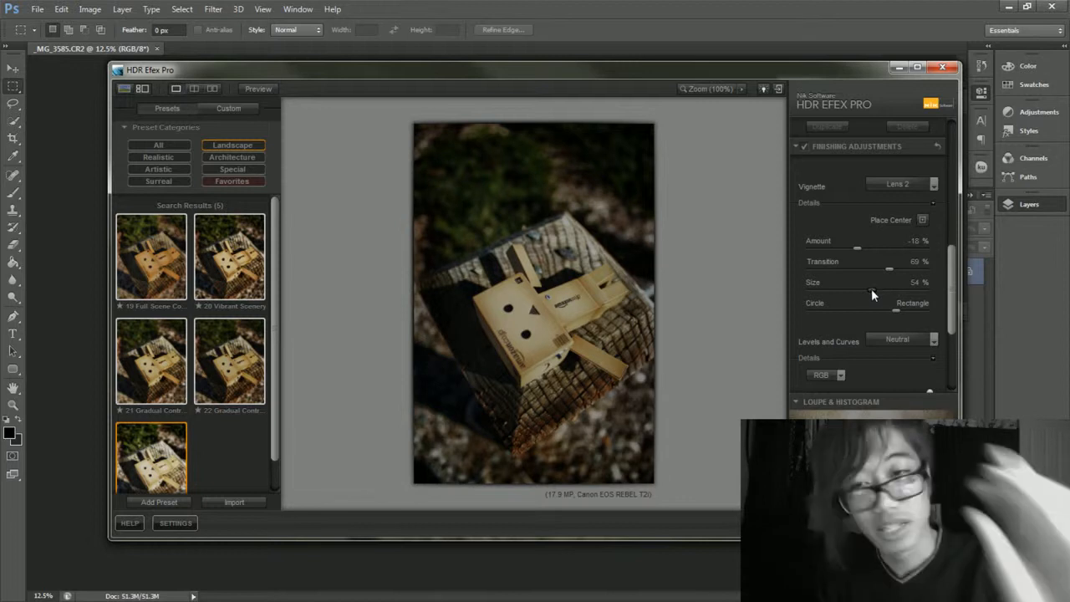
Set Levels and Curves to the Vintage 1 preset and apply the HDR filter to the photo
{"action": "left_click_drag", "start_coordinate": [957, 280], "coordinate": [952, 311]}
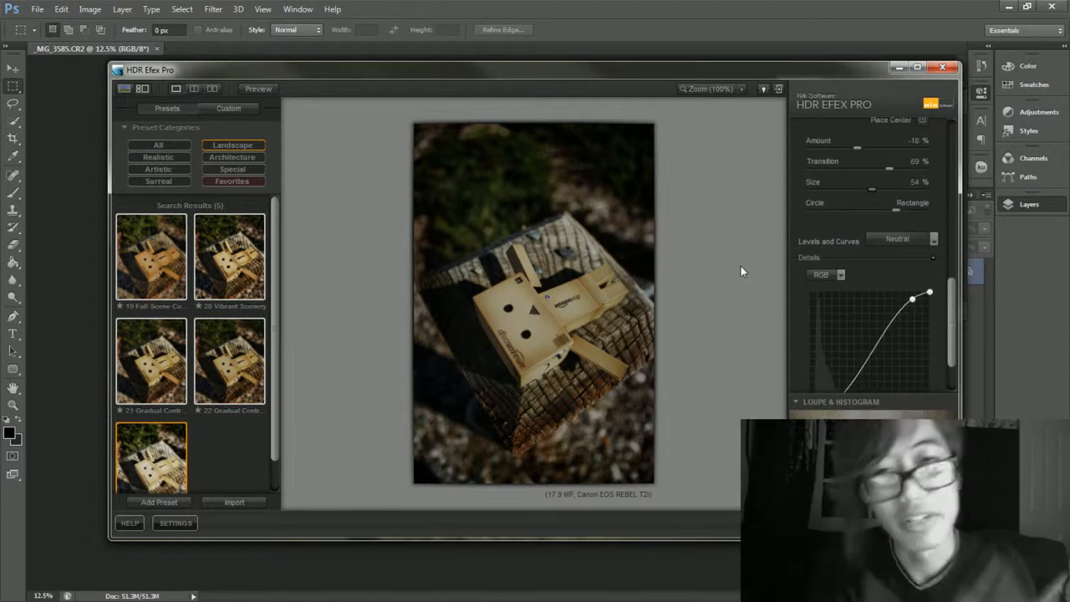
{"action": "left_click", "coordinate": [899, 239]}
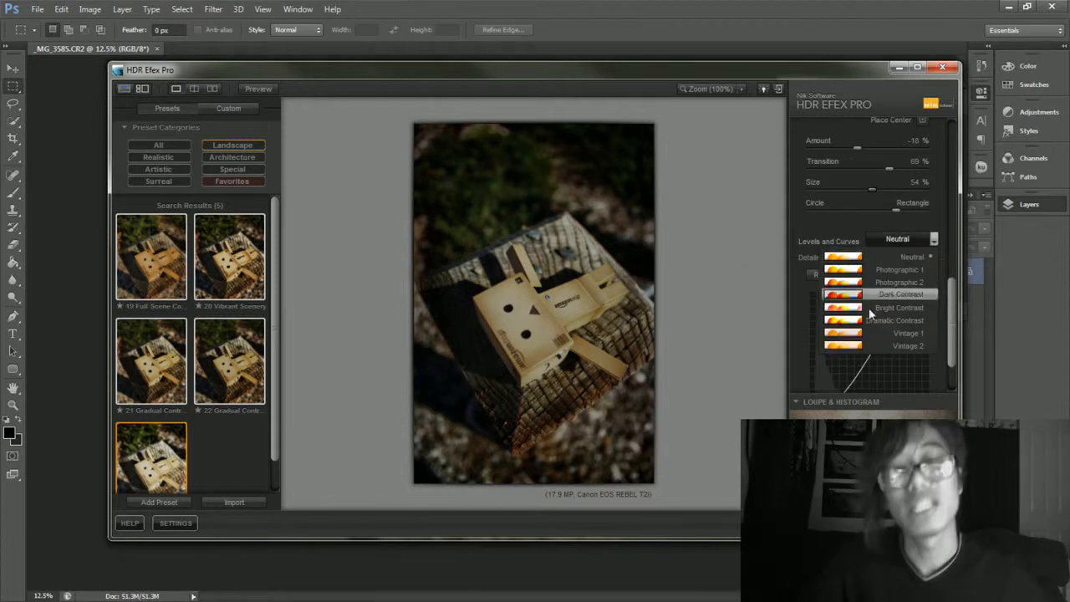
{"action": "left_click", "coordinate": [870, 334]}
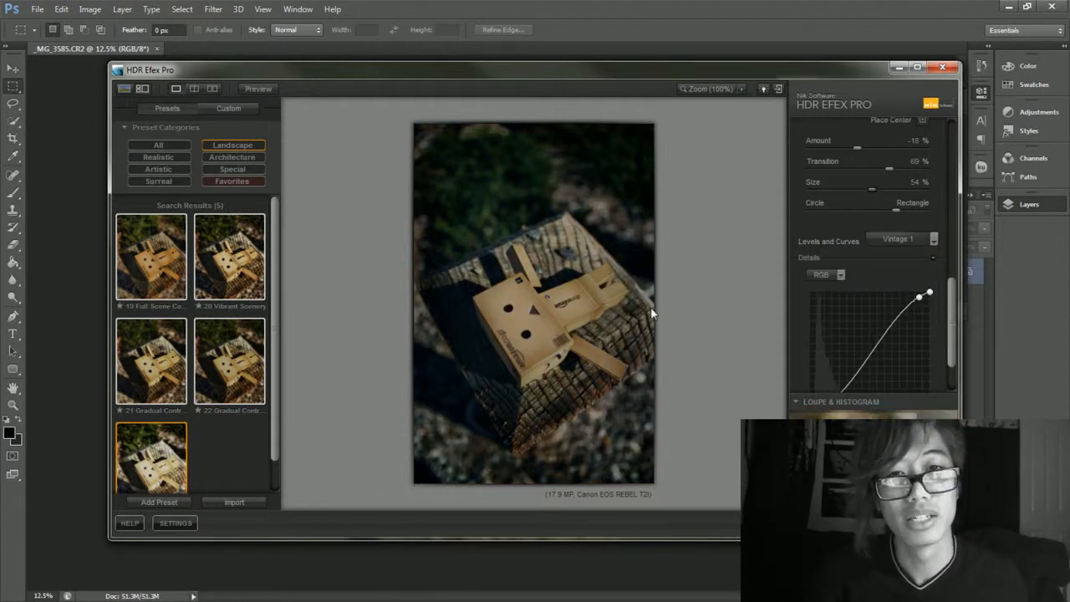
{"action": "left_click", "coordinate": [936, 524]}
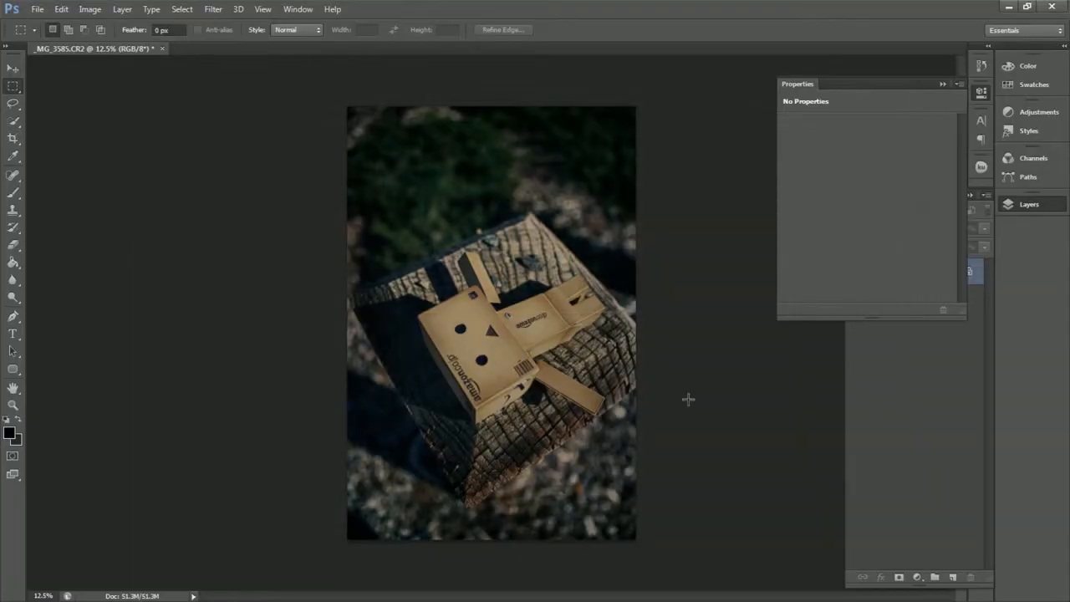
Save the edited photo to the Desktop as a JPEG named adfhasdfhajfjjoe, accepting the JPEG options
{"action": "left_click", "coordinate": [35, 9]}
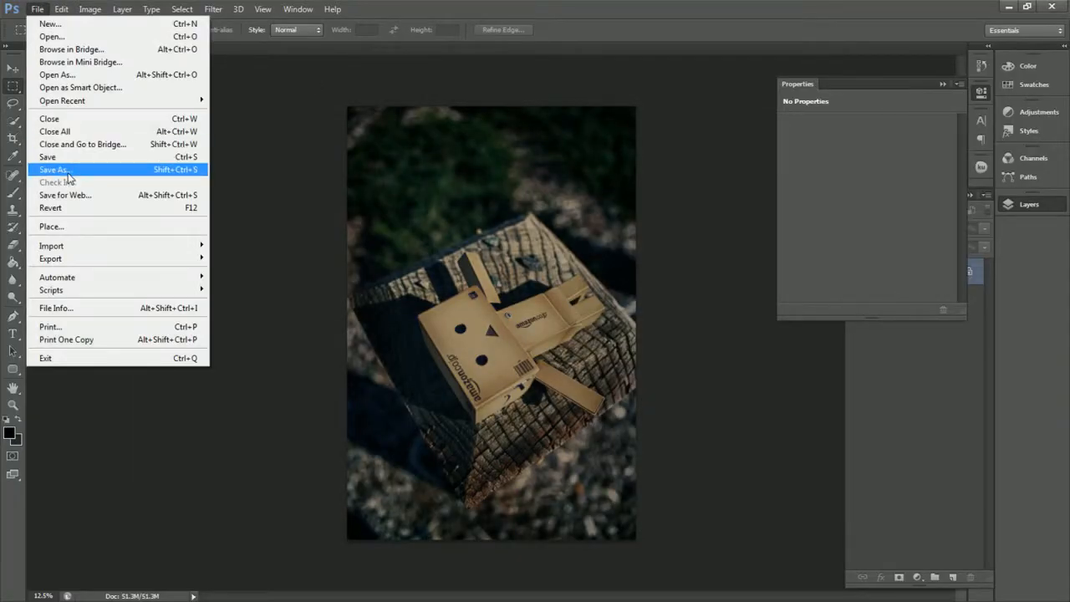
{"action": "left_click", "coordinate": [94, 166]}
{"action": "left_click", "coordinate": [398, 152]}
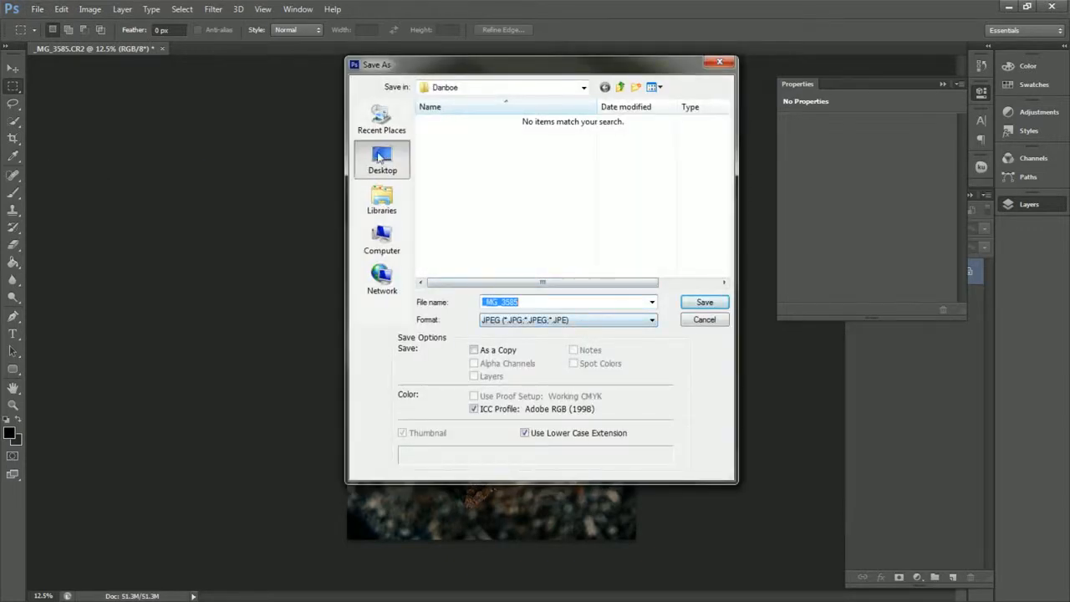
{"action": "type", "text": "adfhasdfhafjjoe"}
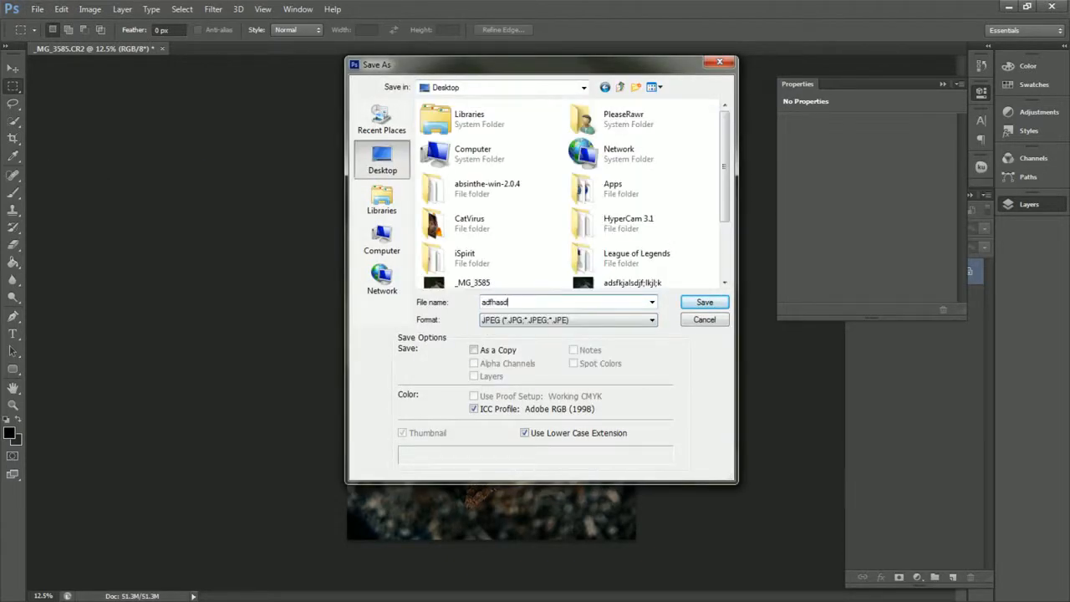
{"action": "left_click", "coordinate": [724, 308]}
{"action": "left_click", "coordinate": [620, 154]}
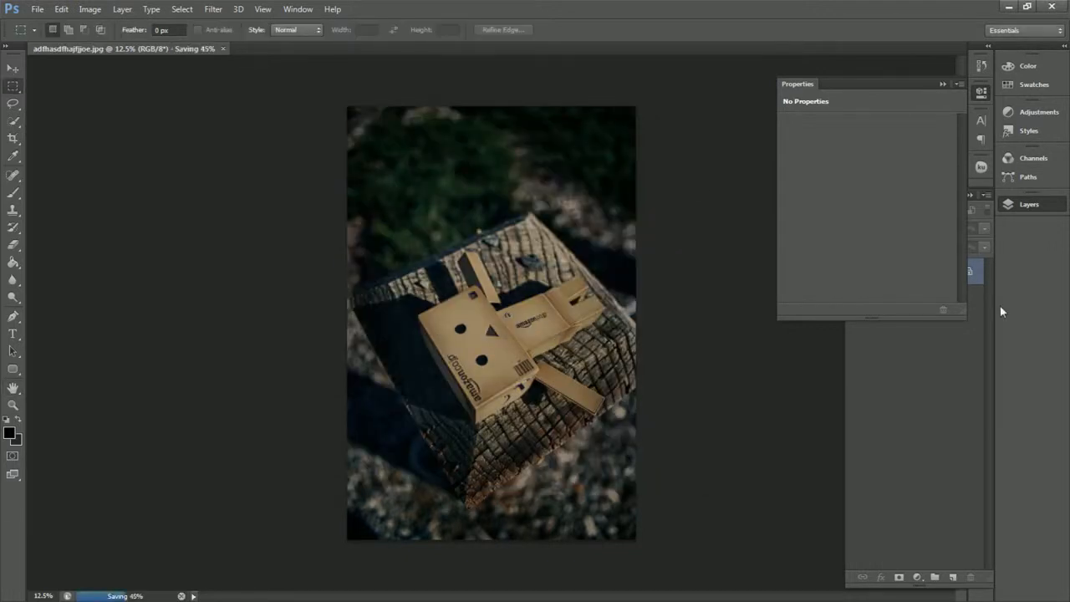